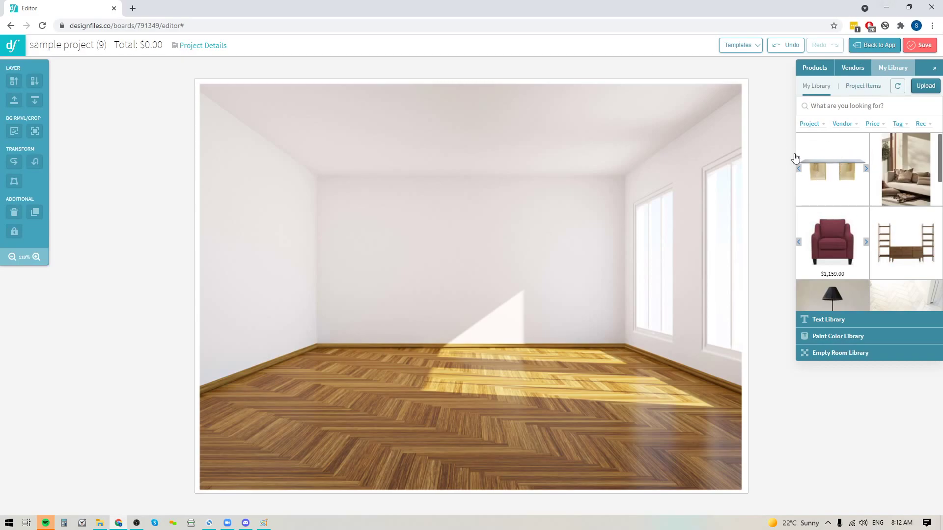
Place the Metal Dining Table from the library on the room's floor, and delete it from the board.
{"action": "left_click_drag", "start_coordinate": [823, 174], "coordinate": [485, 298]}
{"action": "left_click_drag", "start_coordinate": [572, 331], "coordinate": [442, 377]}
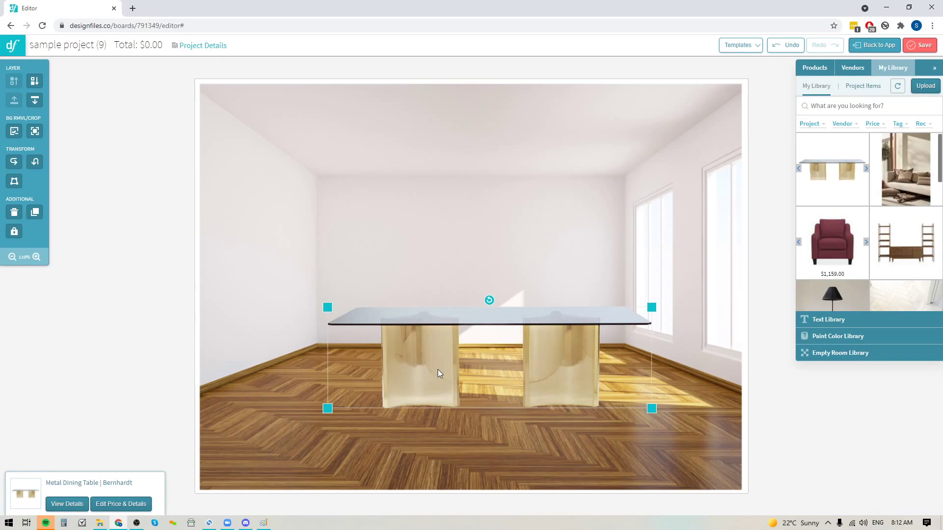
{"action": "key", "text": "Delete"}
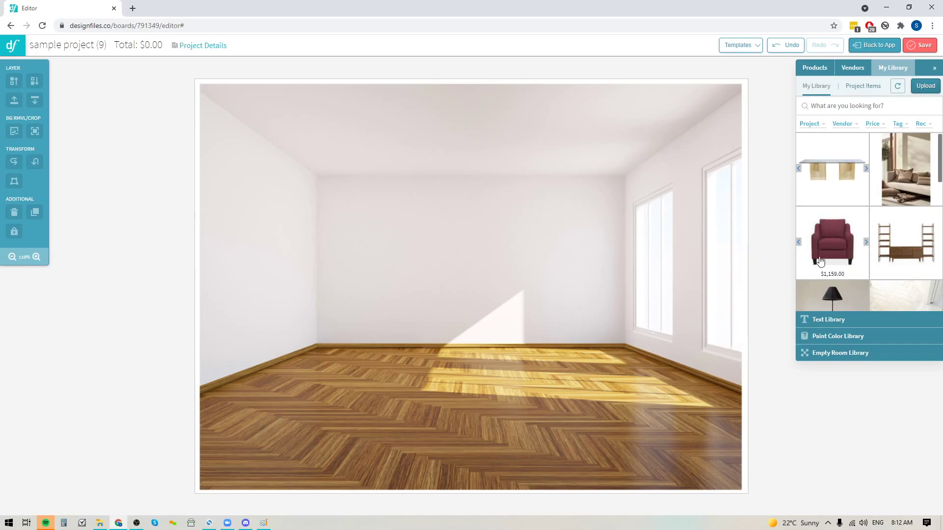
Add the burgundy Talbot Chair to the room and remove its white background with Simple Auto Removal at about 93.
{"action": "left_click_drag", "start_coordinate": [838, 267], "coordinate": [515, 303]}
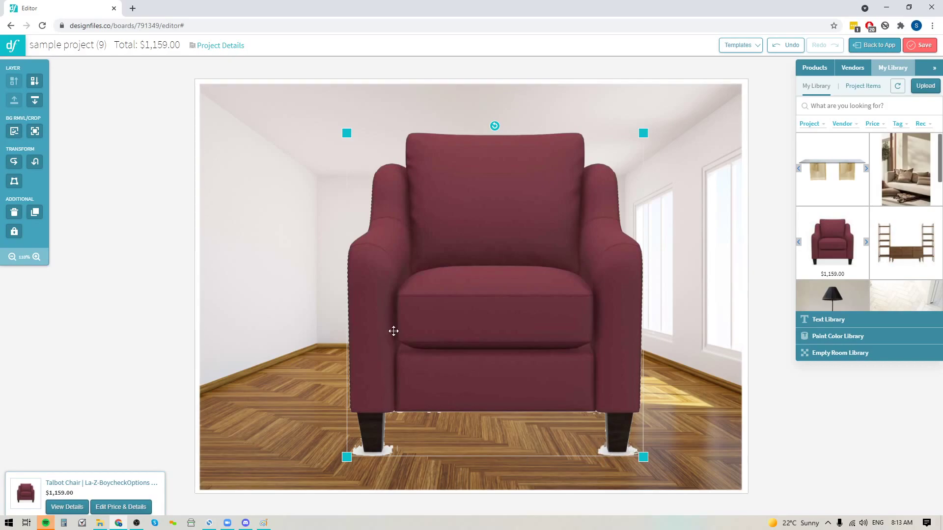
{"action": "left_click_drag", "start_coordinate": [456, 330], "coordinate": [459, 339]}
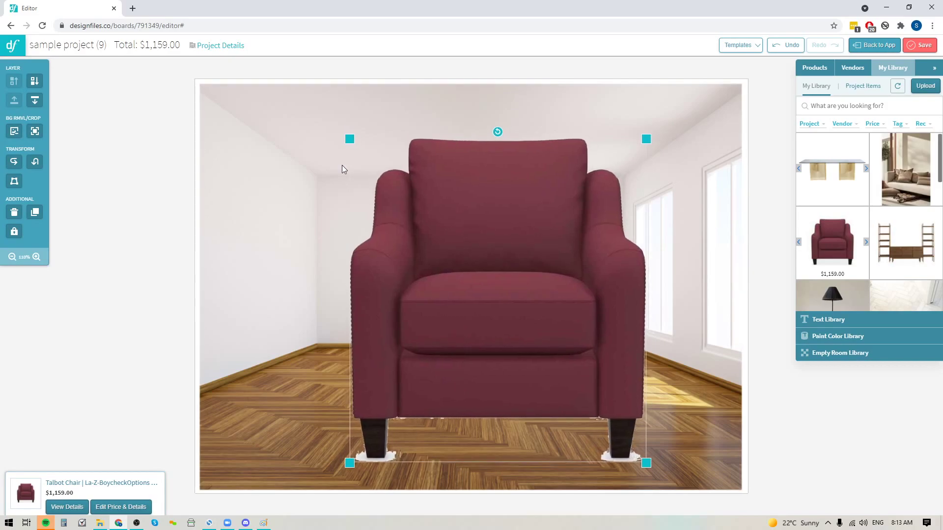
{"action": "left_click", "coordinate": [15, 131]}
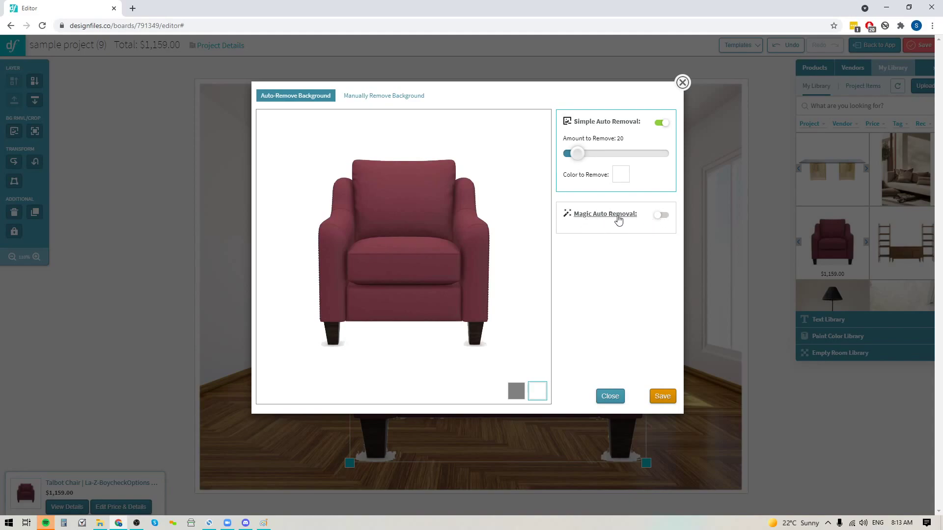
{"action": "left_click", "coordinate": [516, 391]}
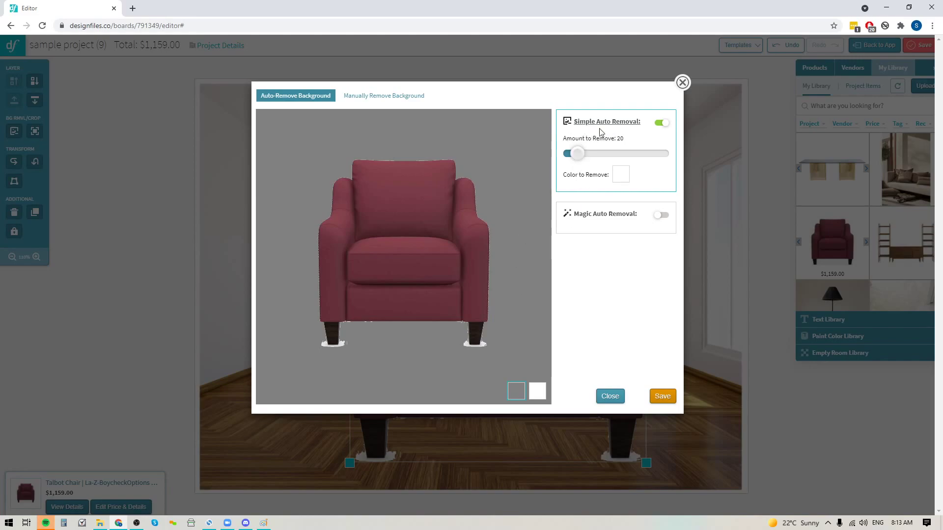
{"action": "left_click_drag", "start_coordinate": [578, 157], "coordinate": [605, 157]}
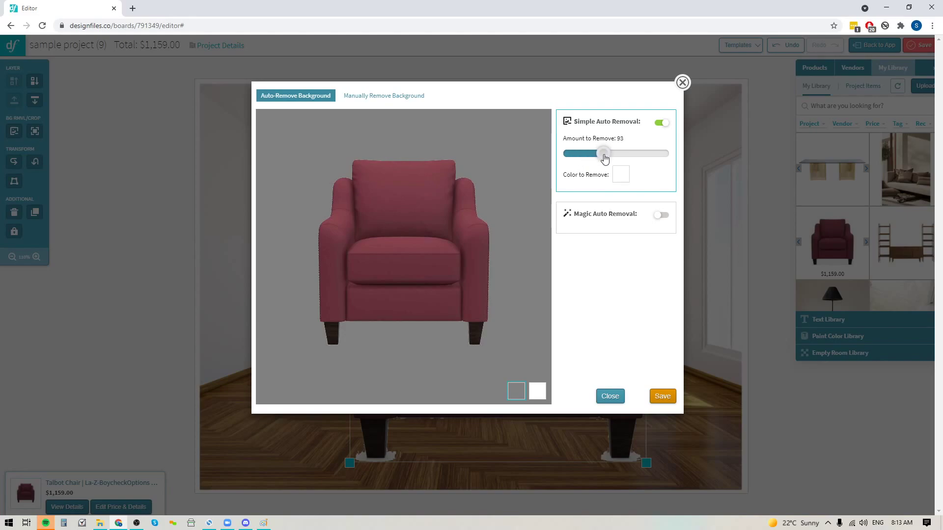
{"action": "mouse_move", "coordinate": [605, 158]}
{"action": "left_mouse_down"}
{"action": "mouse_move", "coordinate": [563, 155]}
{"action": "mouse_move", "coordinate": [602, 156]}
{"action": "left_mouse_up"}
{"action": "left_click", "coordinate": [664, 396]}
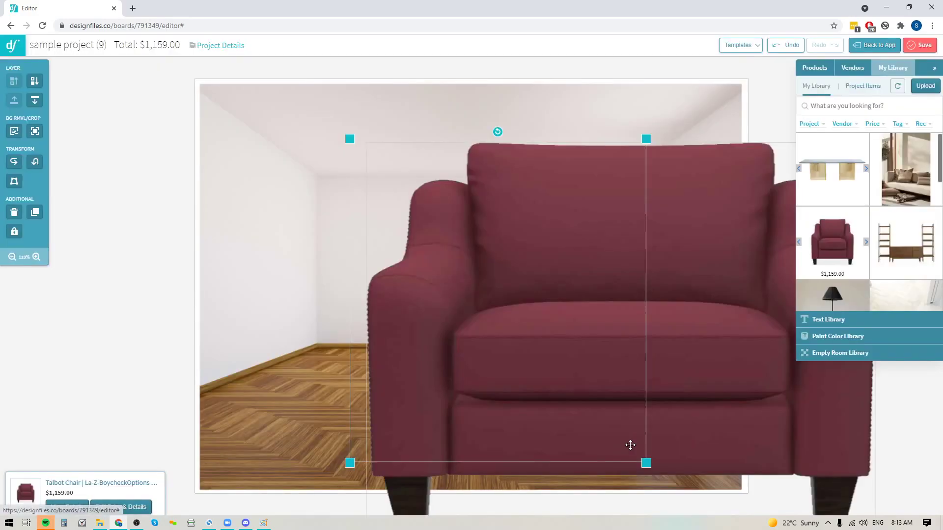
Shrink and reposition the armchair on the wooden floor, and delete it from the board.
{"action": "left_click_drag", "start_coordinate": [645, 139], "coordinate": [583, 205]}
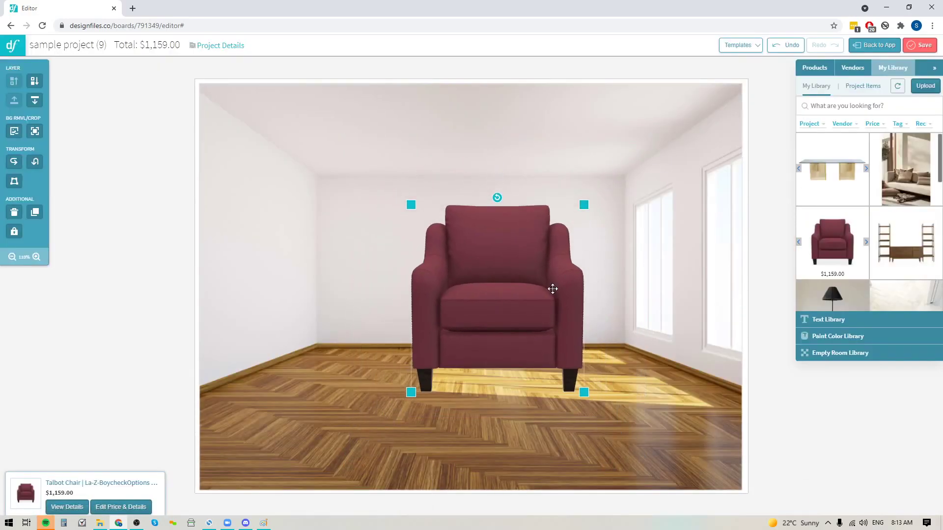
{"action": "left_click_drag", "start_coordinate": [507, 334], "coordinate": [431, 352]}
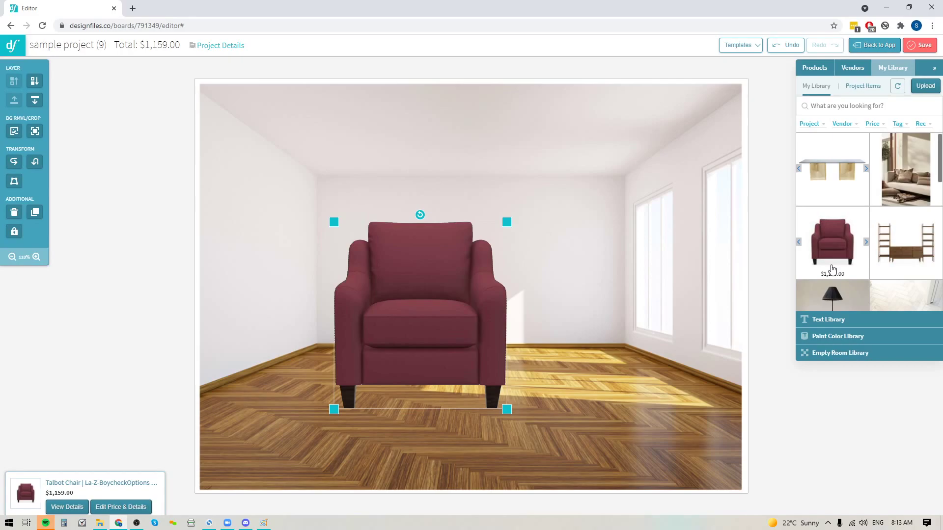
{"action": "key", "text": "Delete"}
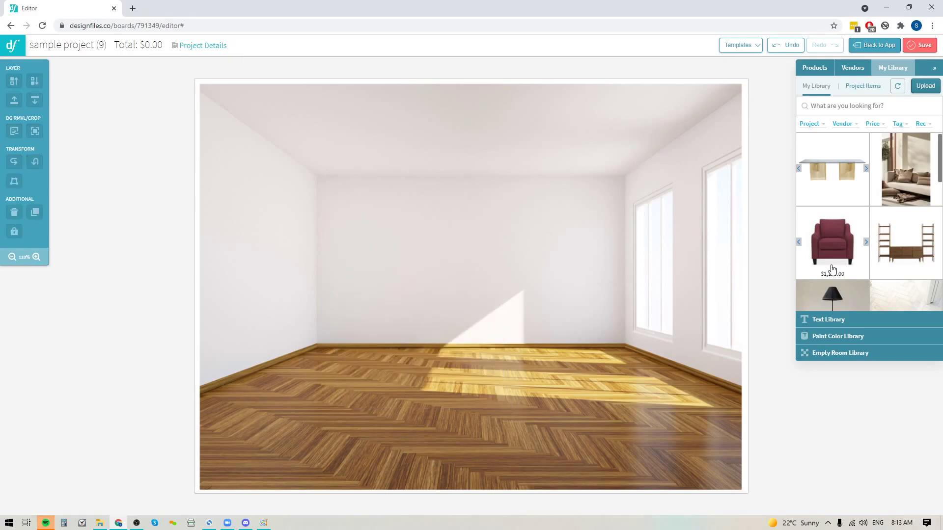
Add the terracotta Stone Washed Velvet Pillow Cover from the Arhaus vendor products to the middle of the room.
{"action": "left_click", "coordinate": [853, 71]}
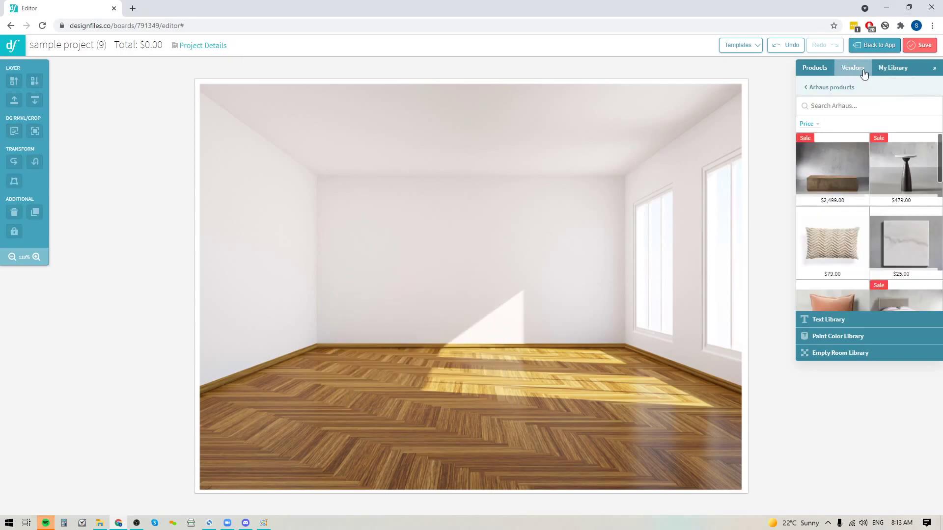
{"action": "scroll", "coordinate": [884, 243], "scroll_direction": "down", "scroll_amount": 2}
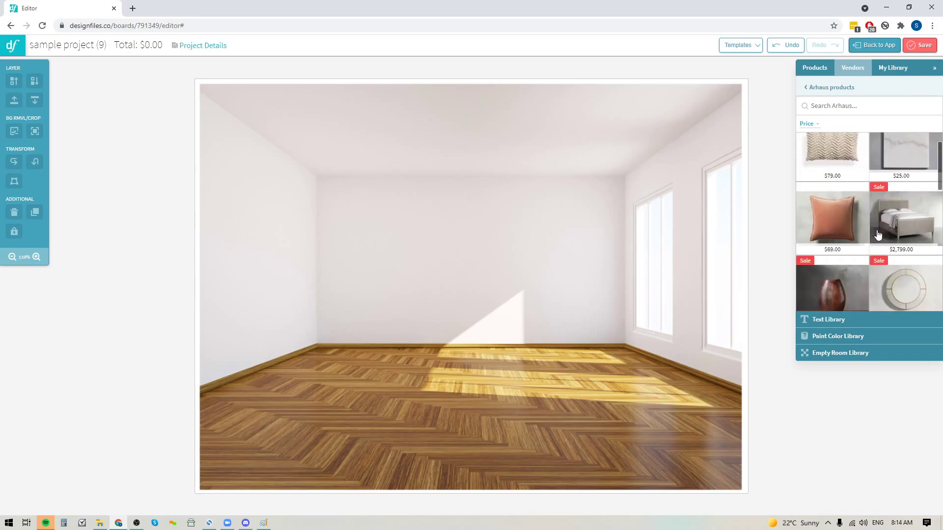
{"action": "left_click_drag", "start_coordinate": [836, 232], "coordinate": [423, 281]}
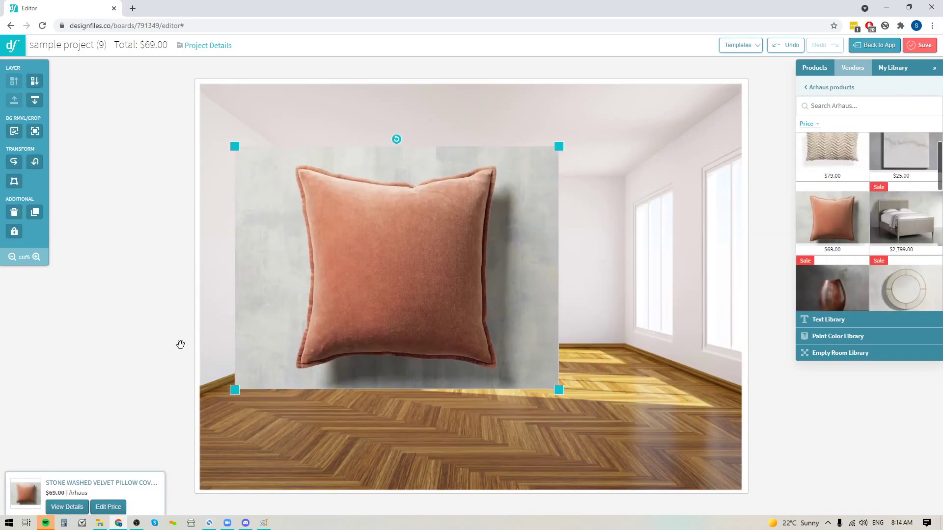
{"action": "left_click_drag", "start_coordinate": [519, 280], "coordinate": [556, 312]}
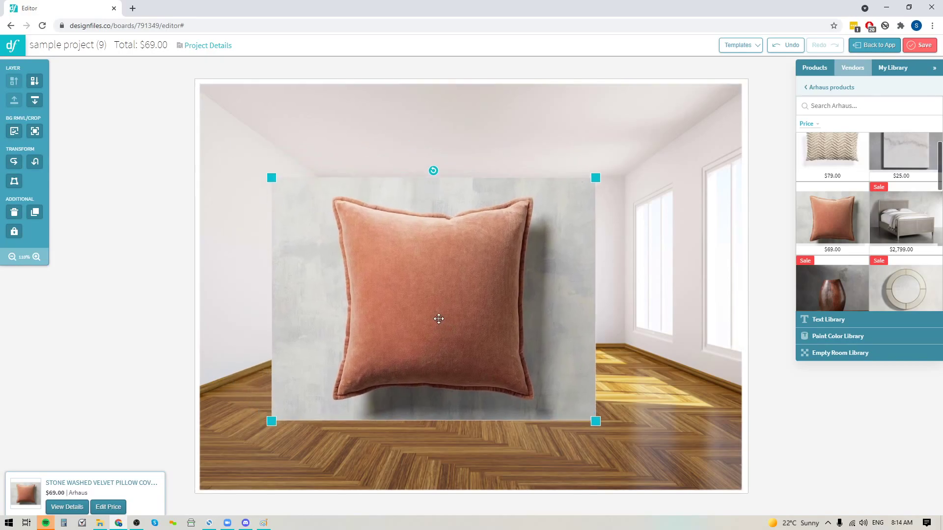
Try Simple Auto Removal on the pillow at 70, reset it to 0, and save a Magic Auto Removal cutout instead.
{"action": "left_click", "coordinate": [14, 132]}
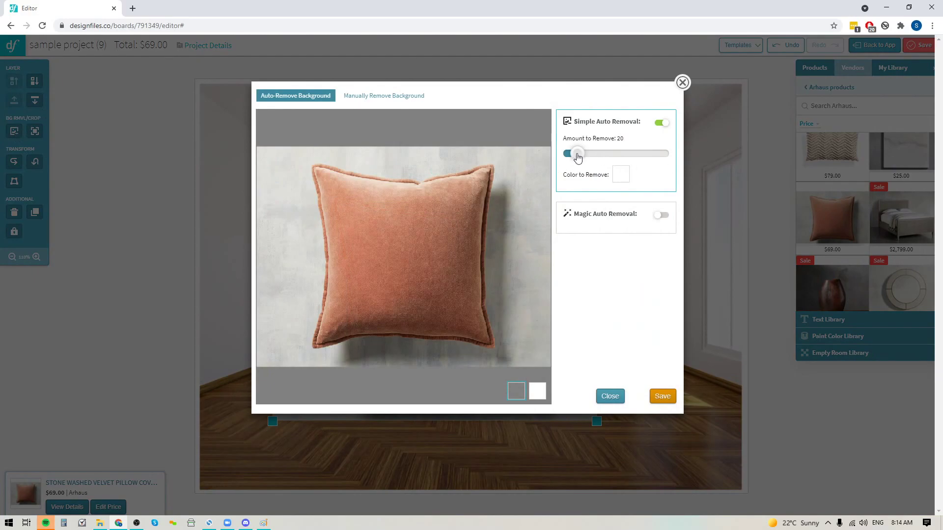
{"action": "left_click_drag", "start_coordinate": [581, 156], "coordinate": [595, 156]}
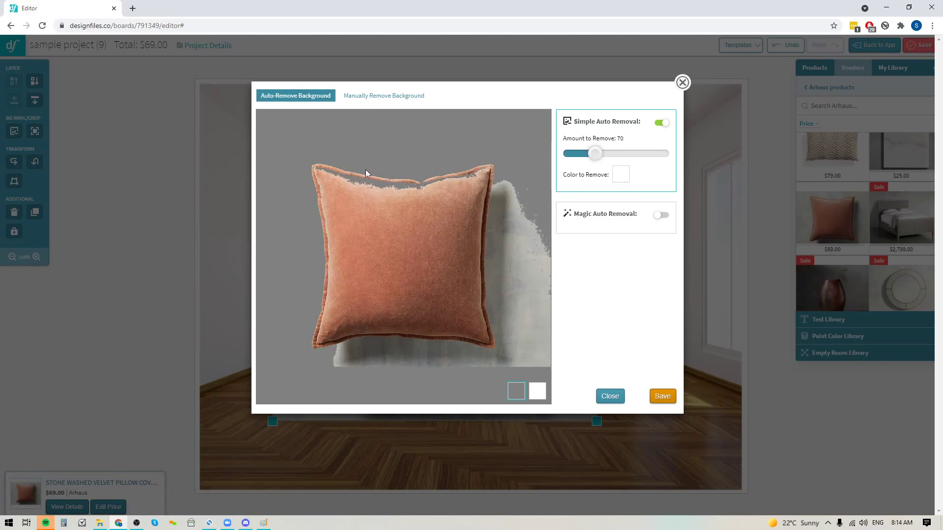
{"action": "left_click_drag", "start_coordinate": [595, 156], "coordinate": [568, 156]}
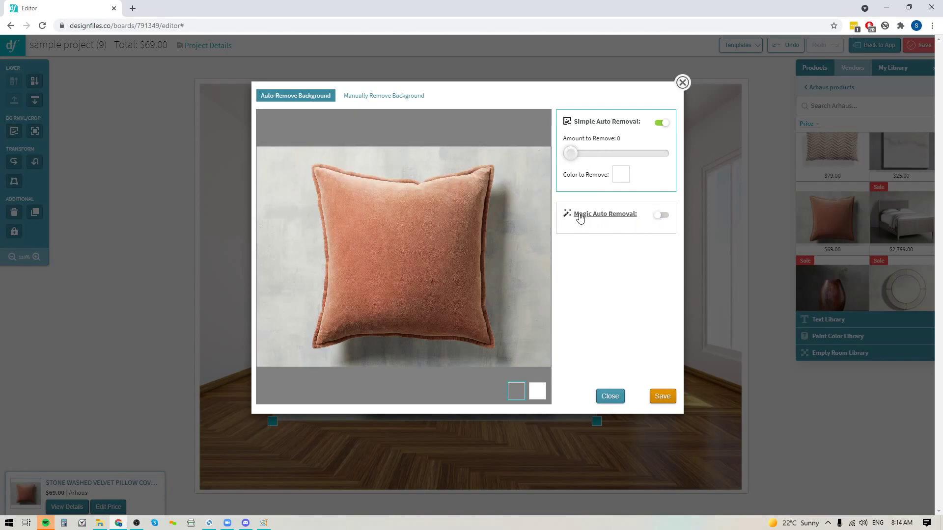
{"action": "left_click", "coordinate": [660, 216]}
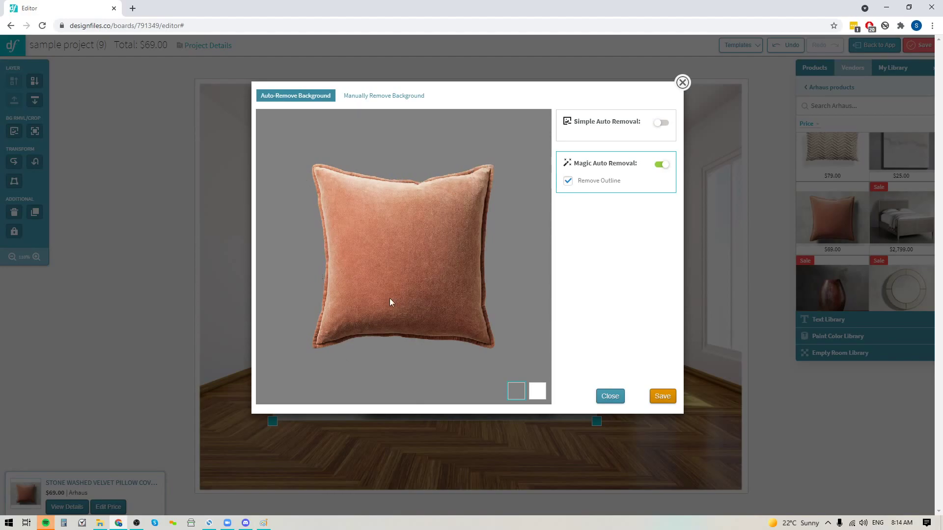
{"action": "left_click", "coordinate": [657, 400]}
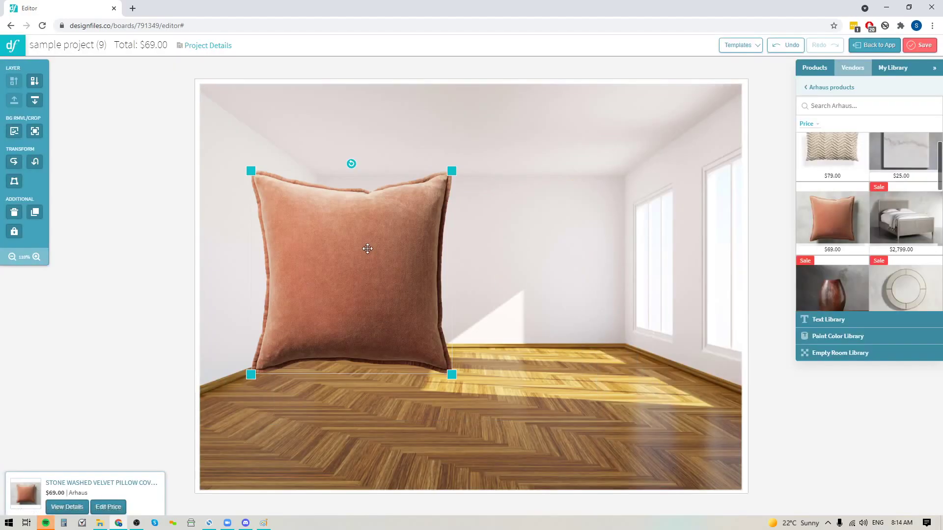
Shrink and reposition the cut-out pillow in the room, and delete it from the board.
{"action": "left_click_drag", "start_coordinate": [523, 204], "coordinate": [469, 265]}
{"action": "left_click_drag", "start_coordinate": [420, 311], "coordinate": [384, 355]}
{"action": "key", "text": "Delete"}
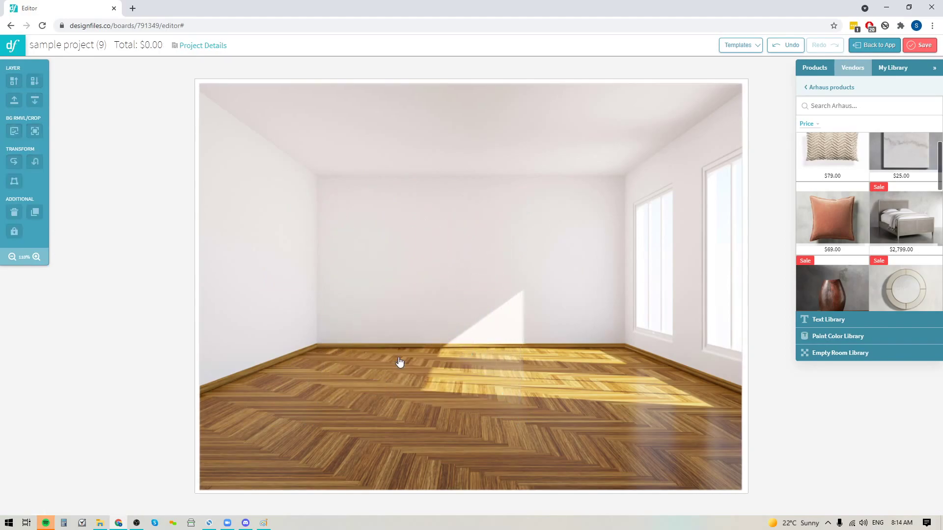
Add the Copper Oval Vase with its background cut out by Magic Auto Removal, and delete it from the board.
{"action": "left_click_drag", "start_coordinate": [833, 284], "coordinate": [496, 289]}
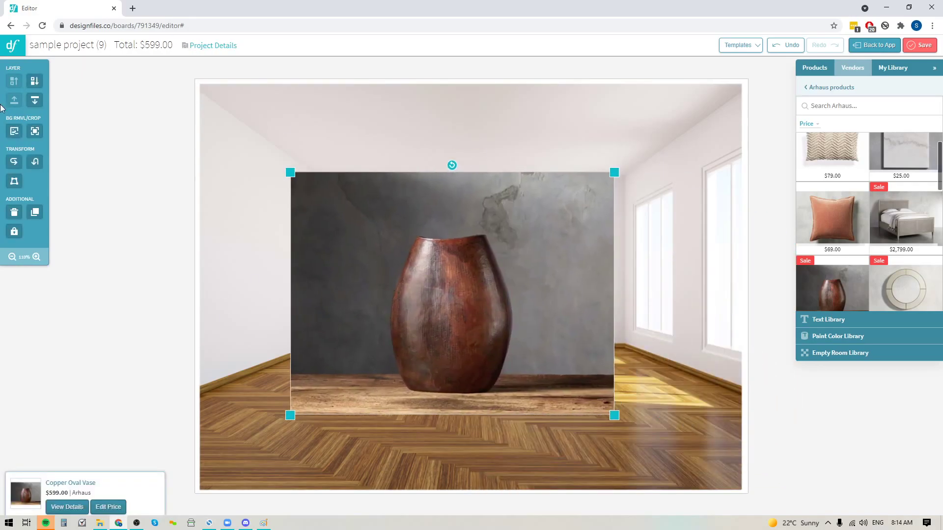
{"action": "left_click", "coordinate": [14, 131]}
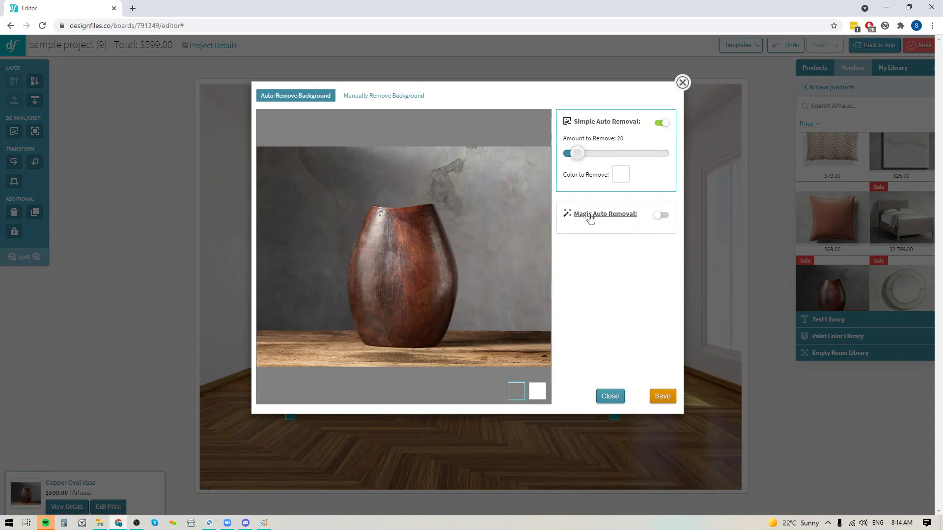
{"action": "left_click", "coordinate": [661, 215]}
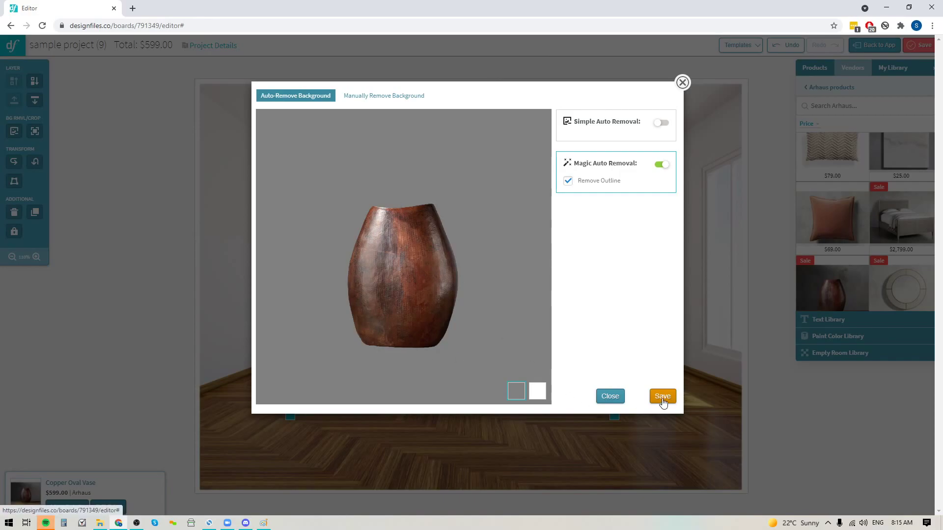
{"action": "left_click", "coordinate": [662, 397]}
{"action": "left_click_drag", "start_coordinate": [392, 265], "coordinate": [459, 295]}
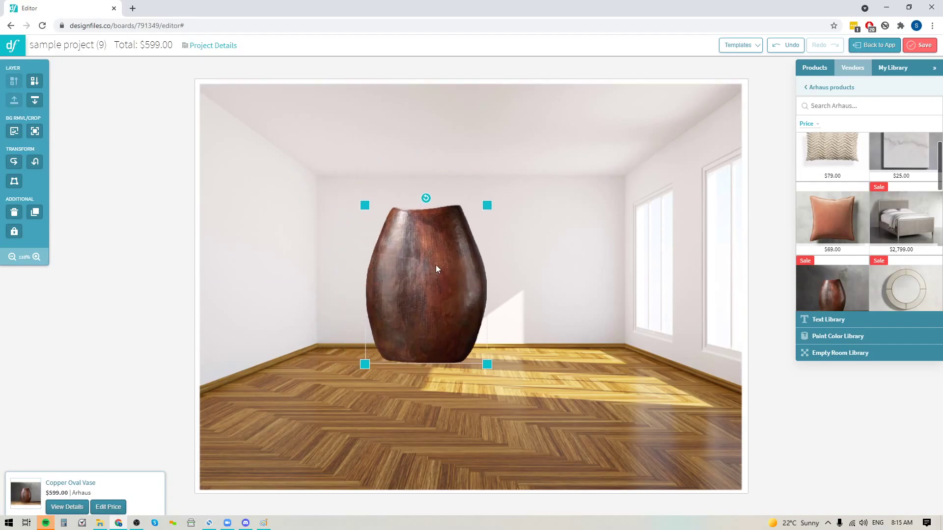
{"action": "key", "text": "Delete"}
Add the Brooks Outdoor 36" Coffee Table Cover from the Arhaus products to the middle of the room.
{"action": "scroll", "coordinate": [882, 221], "scroll_direction": "down", "scroll_amount": 5}
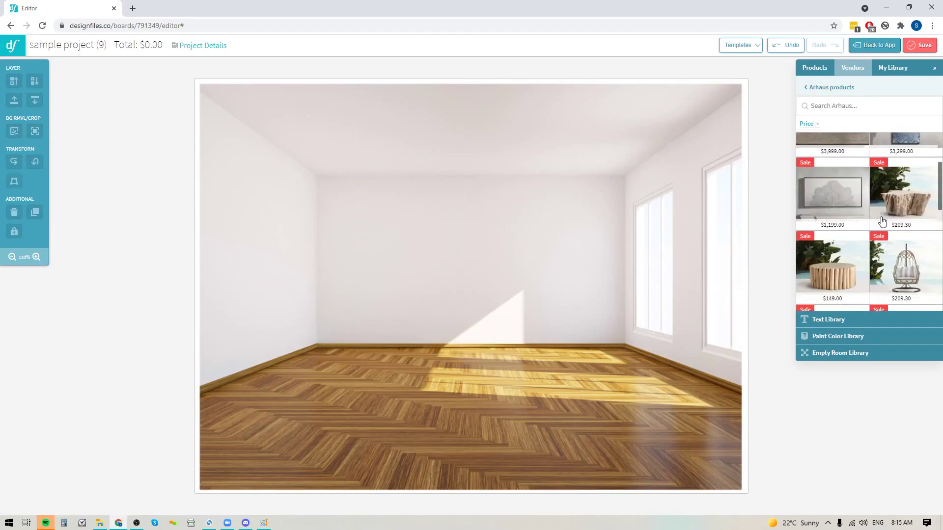
{"action": "scroll", "coordinate": [882, 221], "scroll_direction": "down", "scroll_amount": 1}
{"action": "left_click_drag", "start_coordinate": [813, 233], "coordinate": [513, 288]}
{"action": "left_click_drag", "start_coordinate": [577, 273], "coordinate": [442, 225]}
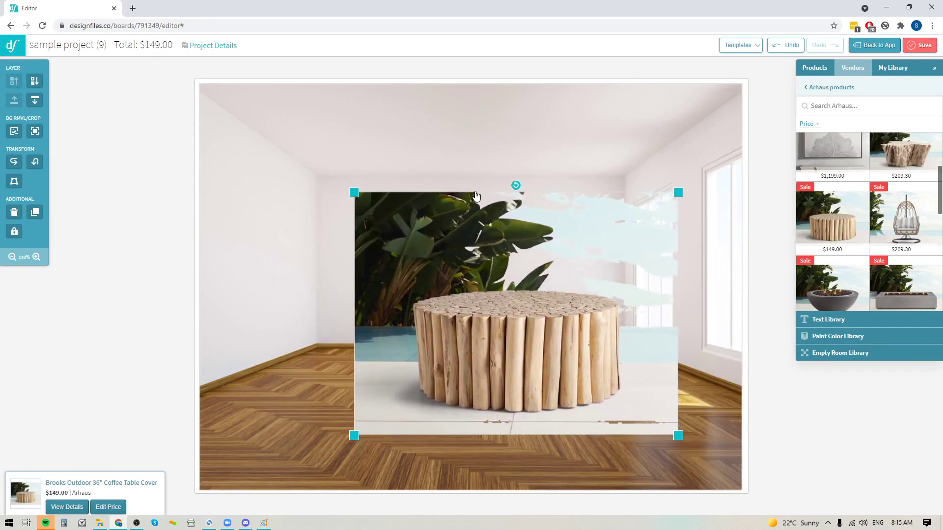
{"action": "left_click_drag", "start_coordinate": [544, 345], "coordinate": [530, 327]}
Remove the coffee table's background with Magic Auto Removal, comparing Remove Outline off and on over white, and save with it on.
{"action": "left_click", "coordinate": [14, 132]}
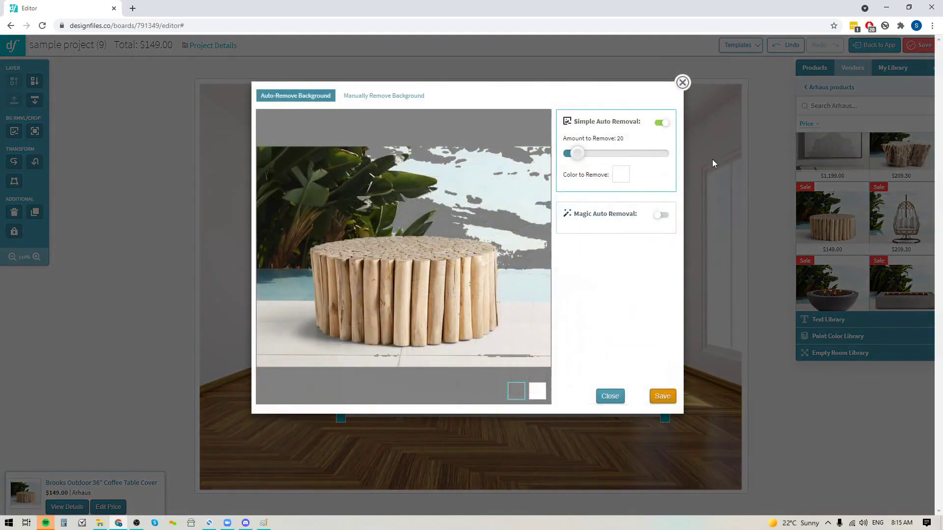
{"action": "left_click", "coordinate": [660, 215]}
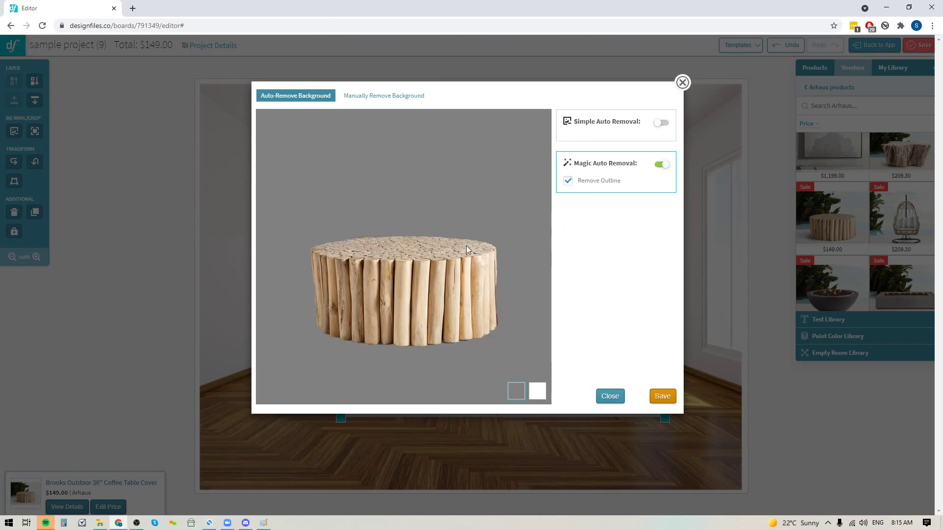
{"action": "left_click", "coordinate": [538, 392]}
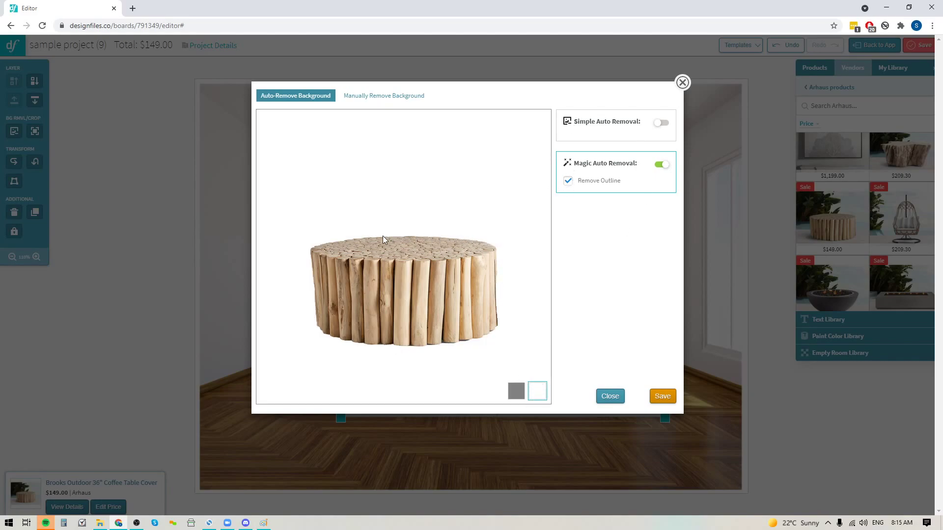
{"action": "left_click", "coordinate": [568, 182]}
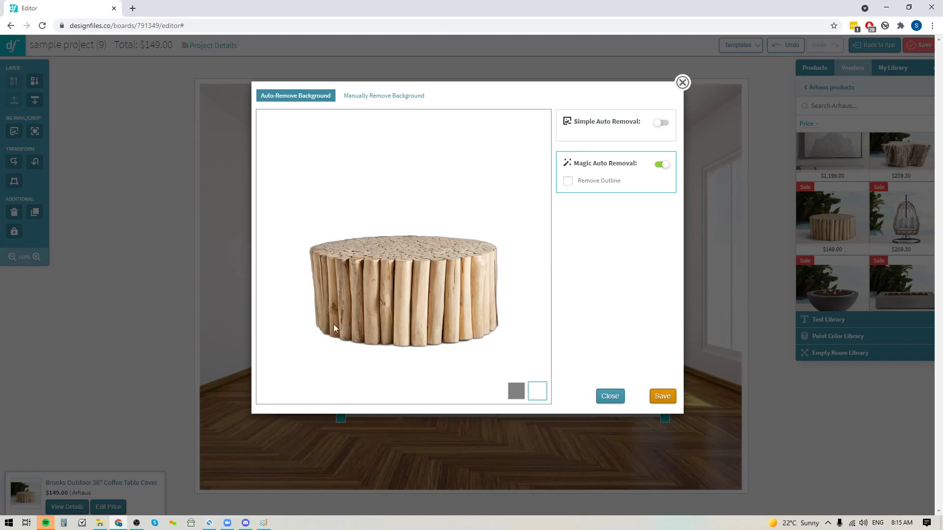
{"action": "left_click", "coordinate": [568, 181]}
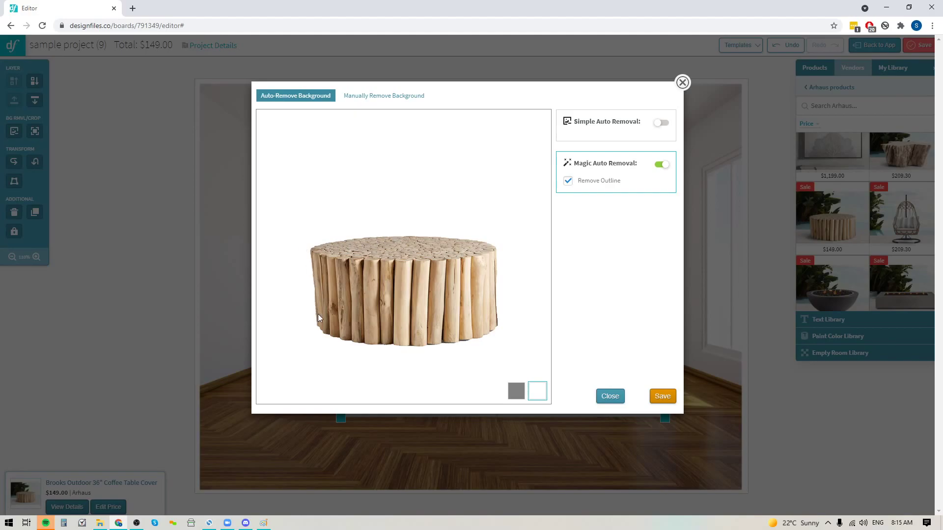
{"action": "left_click", "coordinate": [664, 396]}
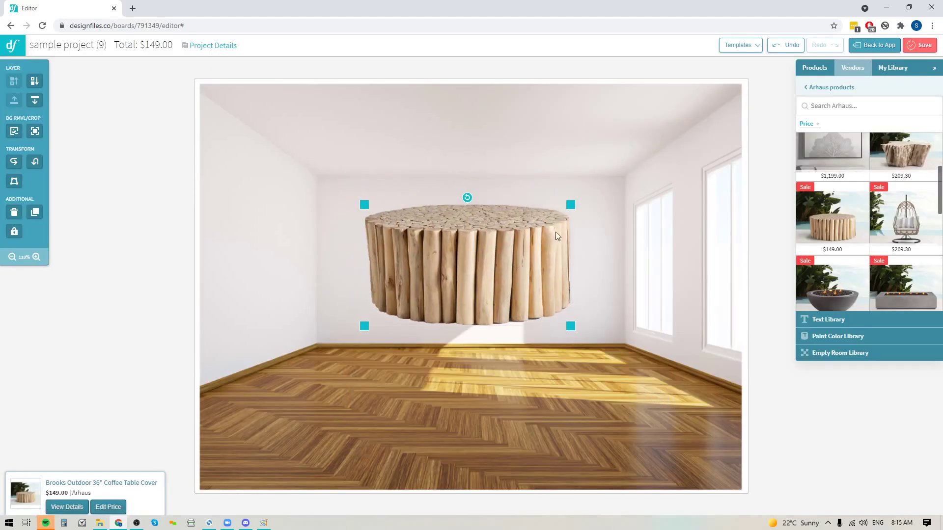
Shrink the cut-out coffee table and set it near the back wall, and delete it from the board.
{"action": "left_click_drag", "start_coordinate": [566, 204], "coordinate": [491, 320]}
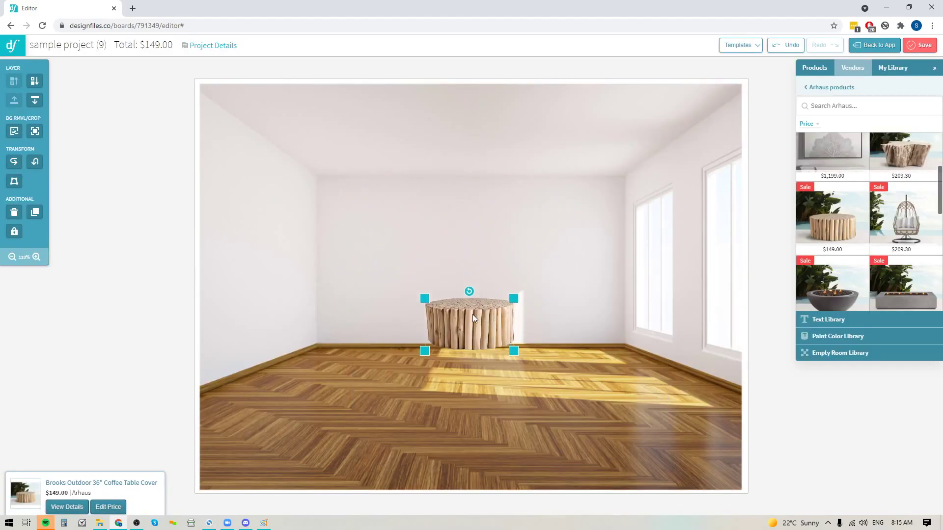
{"action": "key", "text": "Delete"}
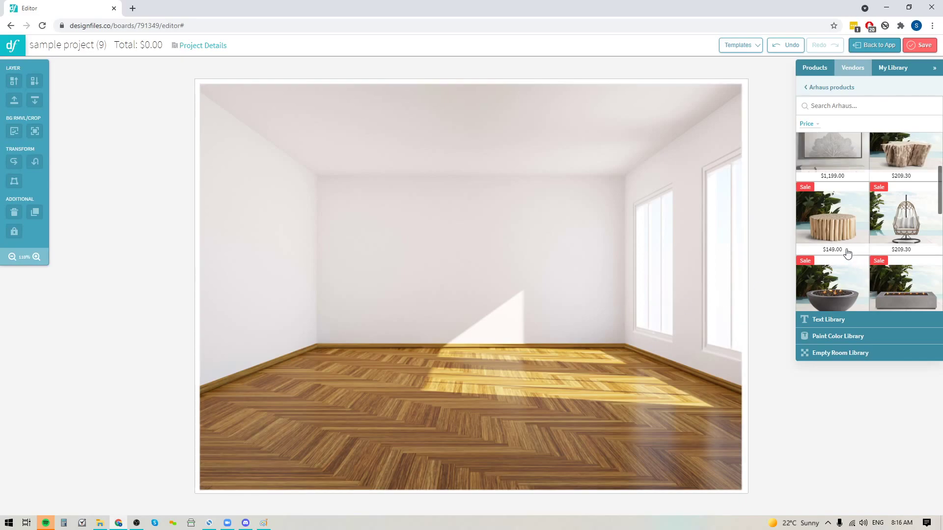
Add the $1,199.00 Cora Framed Art Print from the Arhaus products to the room.
{"action": "scroll", "coordinate": [843, 227], "scroll_direction": "up", "scroll_amount": 1}
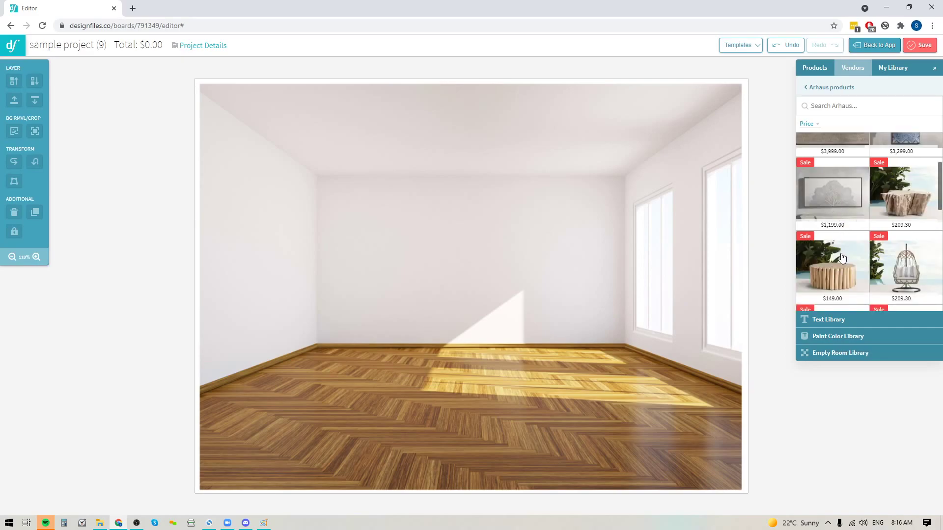
{"action": "left_click_drag", "start_coordinate": [838, 203], "coordinate": [542, 264]}
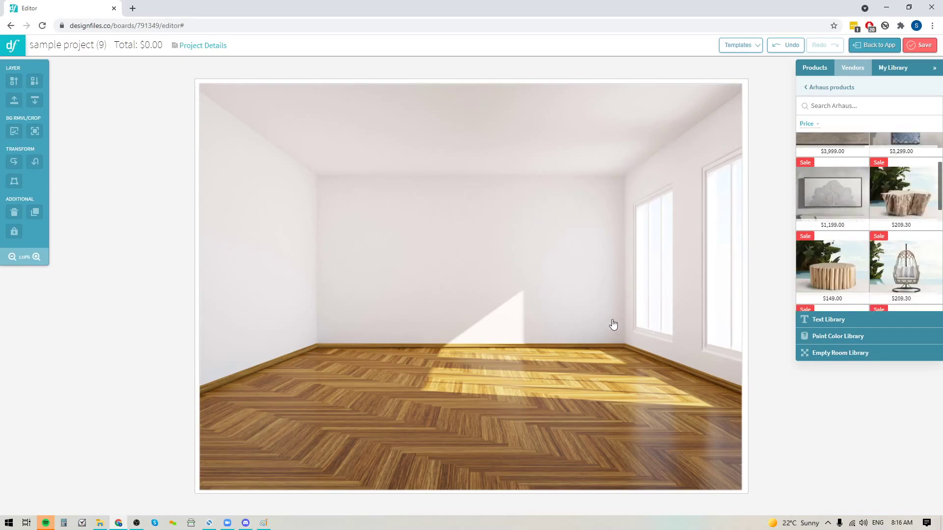
Look at the manual background removal options for the framed art print, and close them without saving.
{"action": "left_click", "coordinate": [14, 131]}
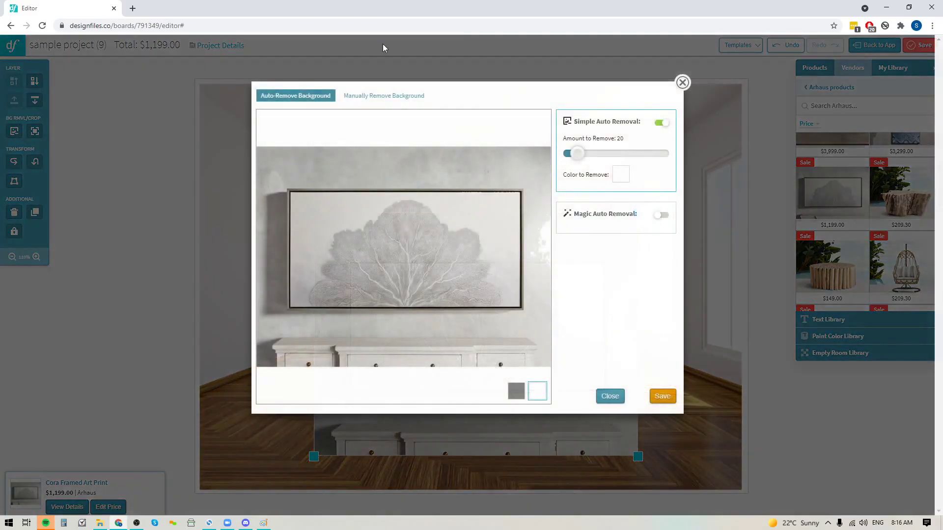
{"action": "left_click", "coordinate": [389, 97]}
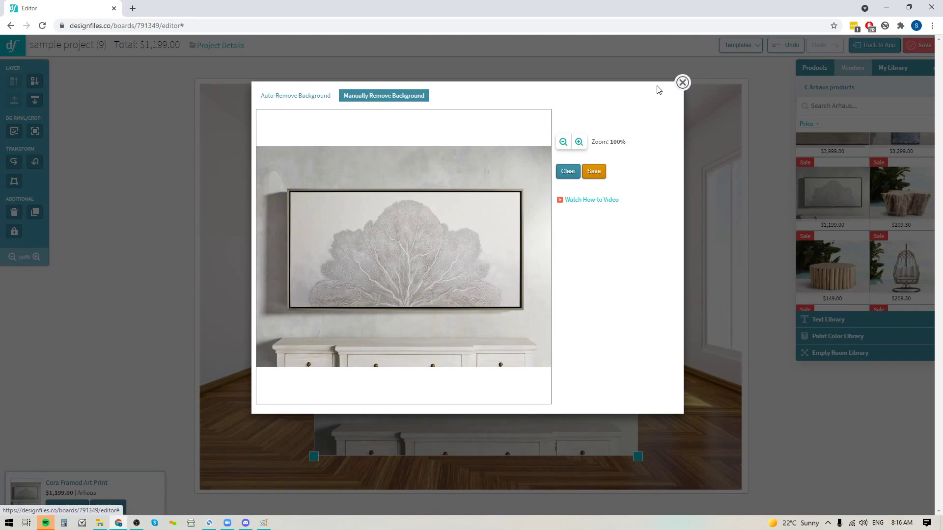
{"action": "left_click", "coordinate": [682, 83]}
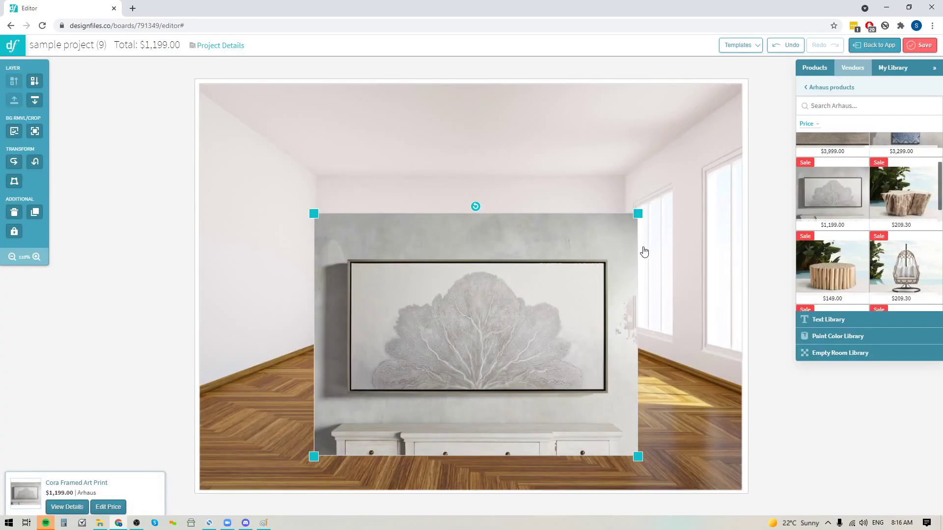